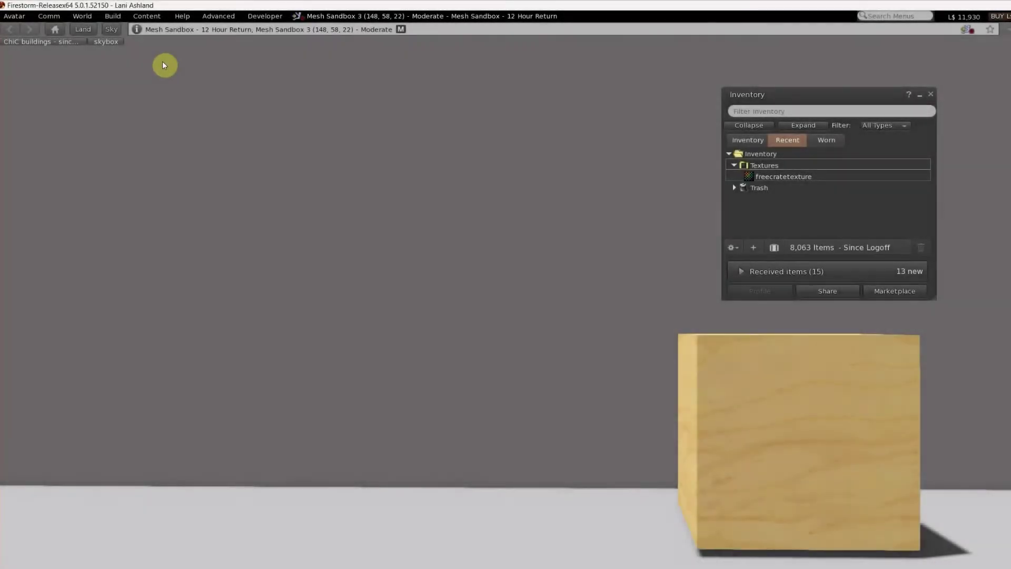
Start a mesh upload via Build > Upload > Mesh Model and load cubeupload.dae
click(114, 16)
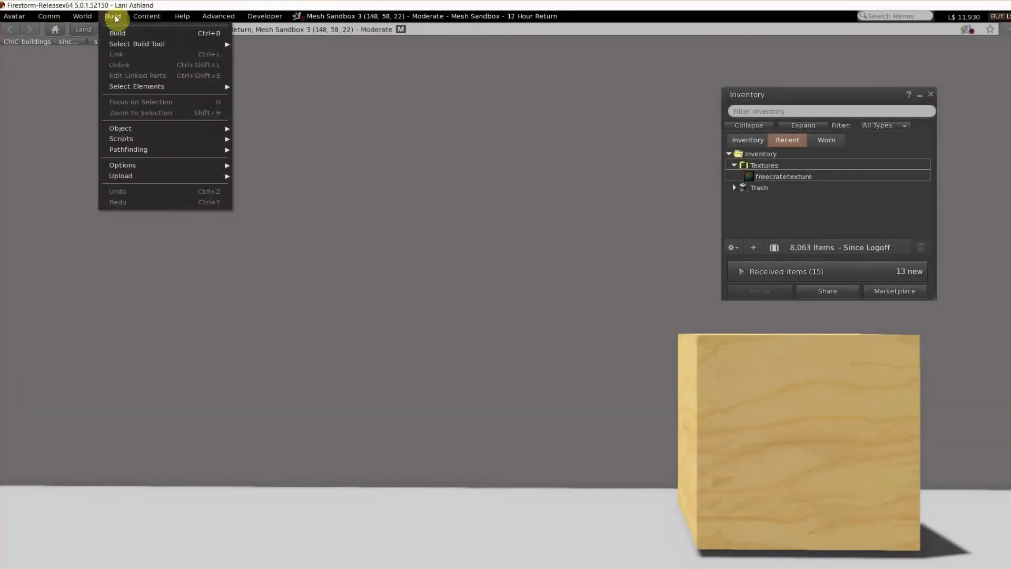
mouse_move(132, 177)
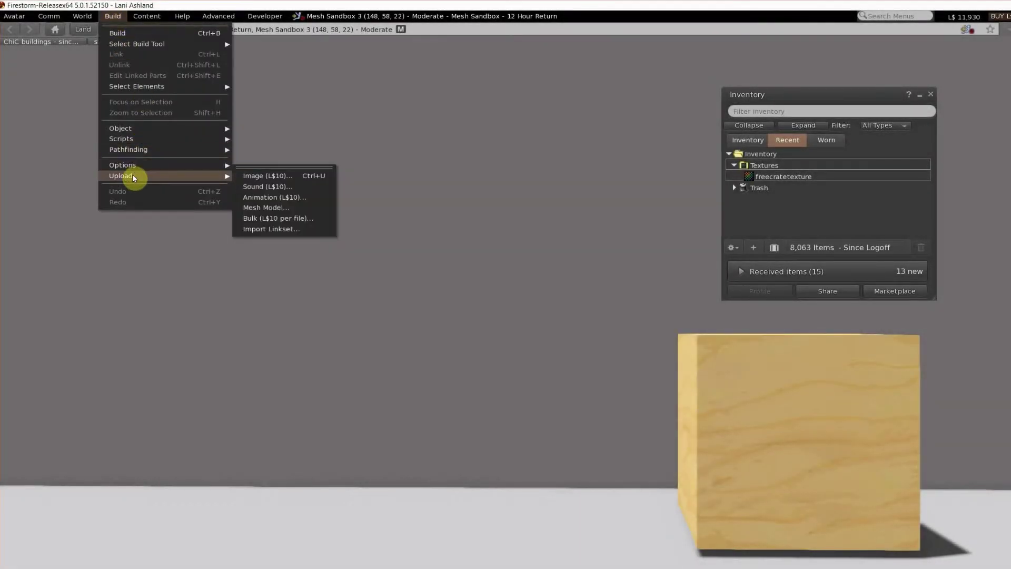
click(262, 208)
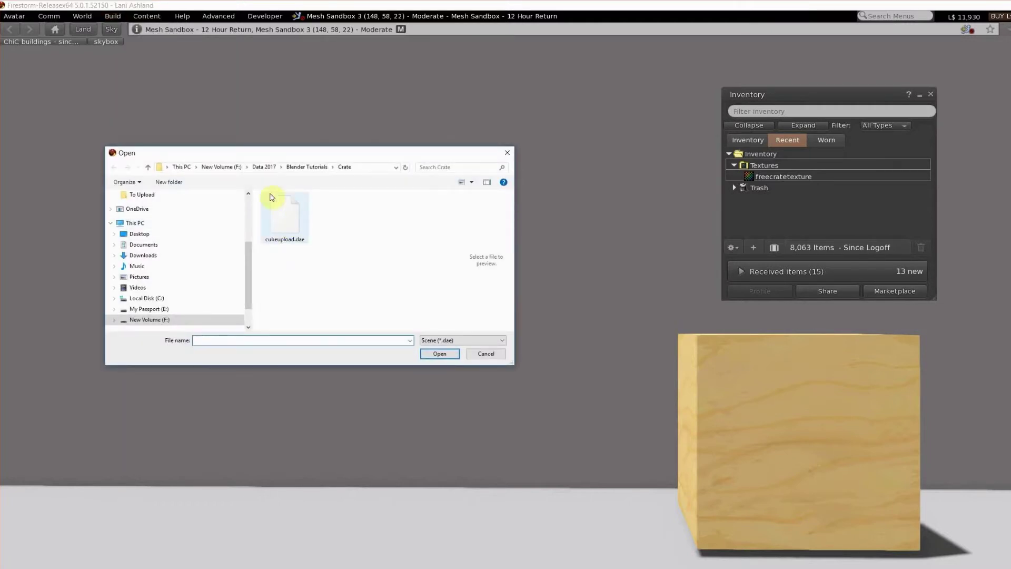
click(282, 221)
click(441, 353)
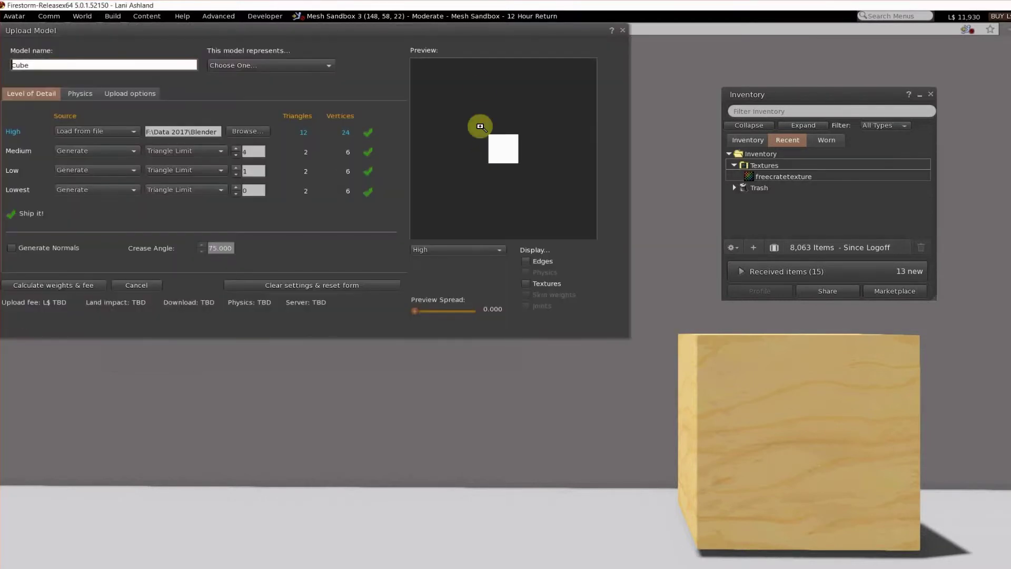
Move the Upload Model window down and rename the model to 'Cube Test'
drag(470, 33, 503, 82)
click(49, 112)
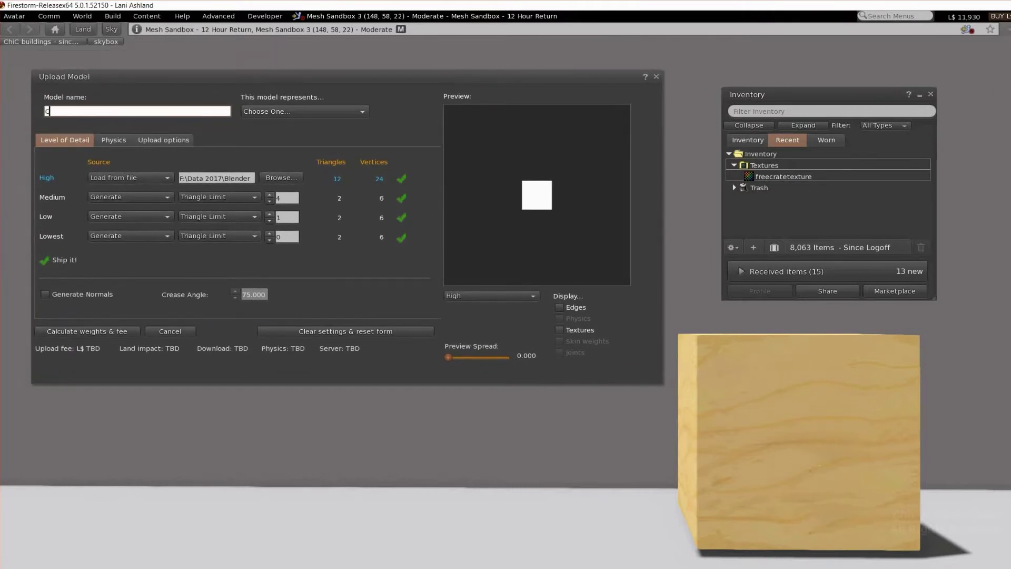
text(Test)
Set the physics Step 1 Level of Detail to High, then show the upload options
click(115, 140)
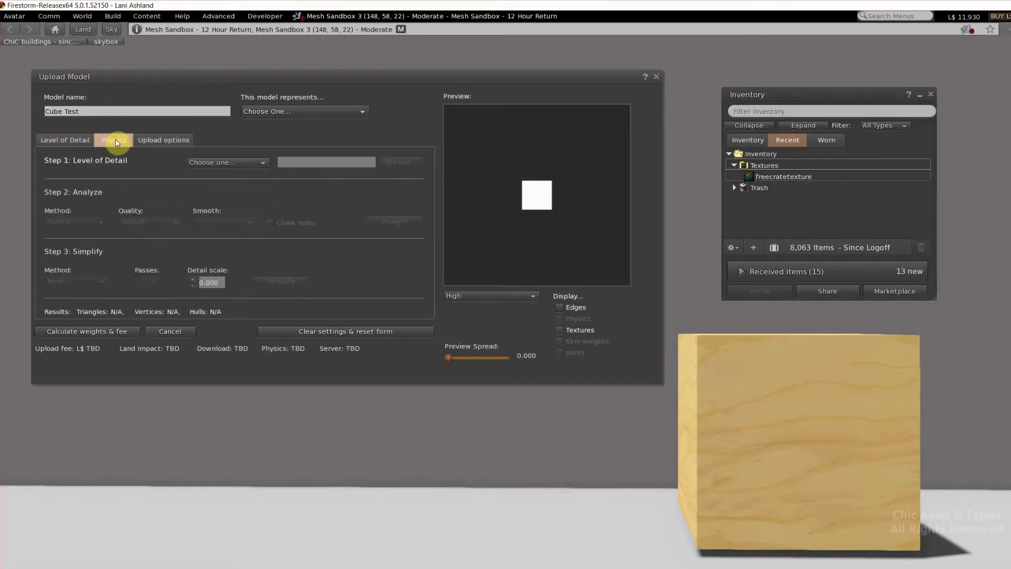
click(242, 163)
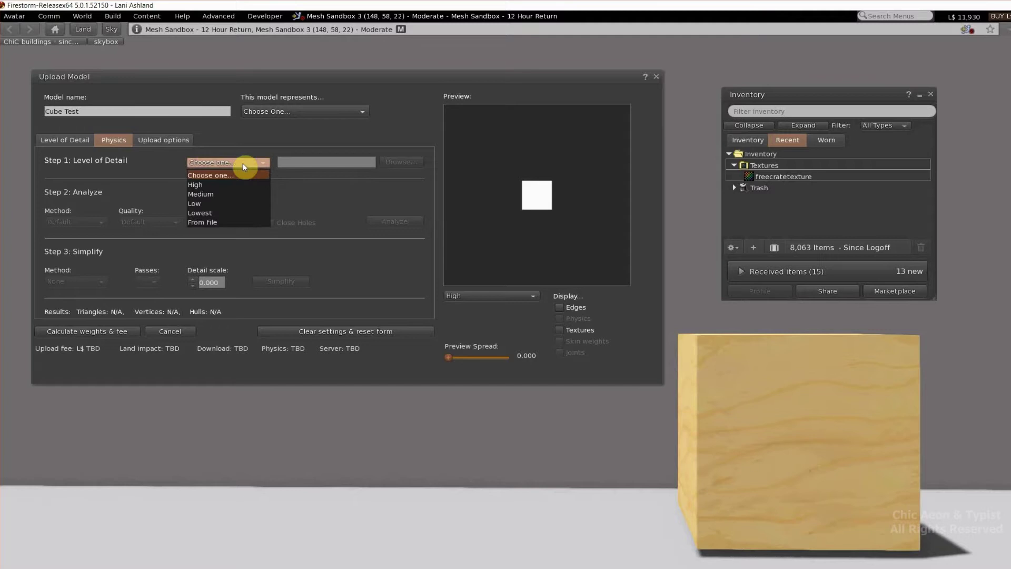
click(194, 185)
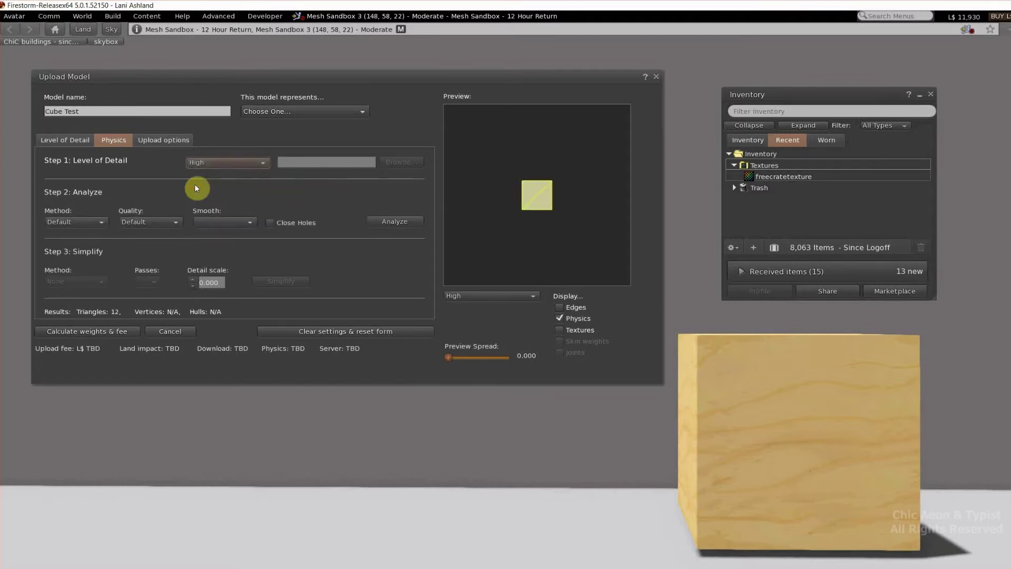
click(167, 139)
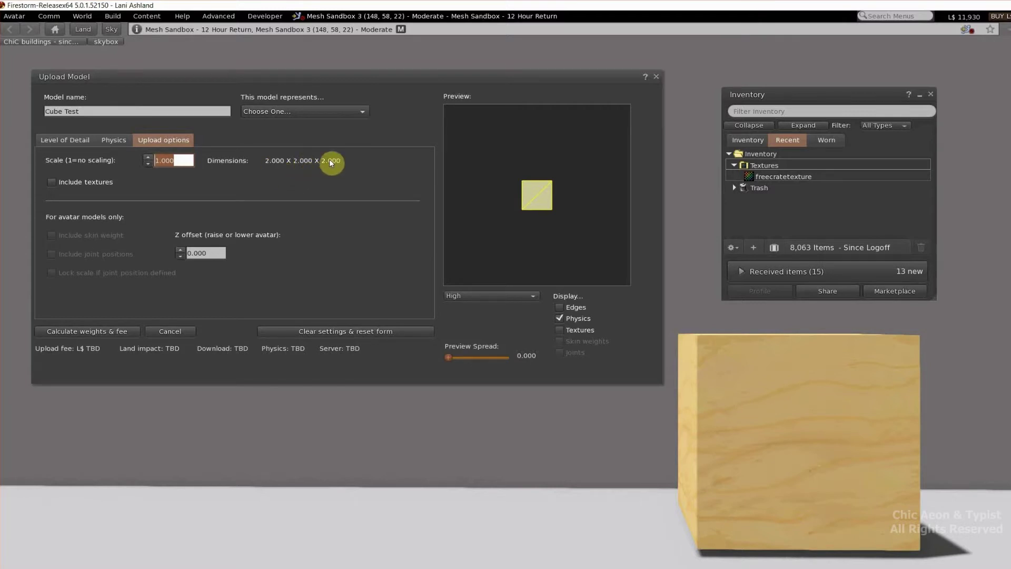
Try upload scales down to 0.600 and .5, ending at scale 1.000 with 2.000 dimensions
click(149, 163)
click(150, 164)
click(149, 164)
click(150, 164)
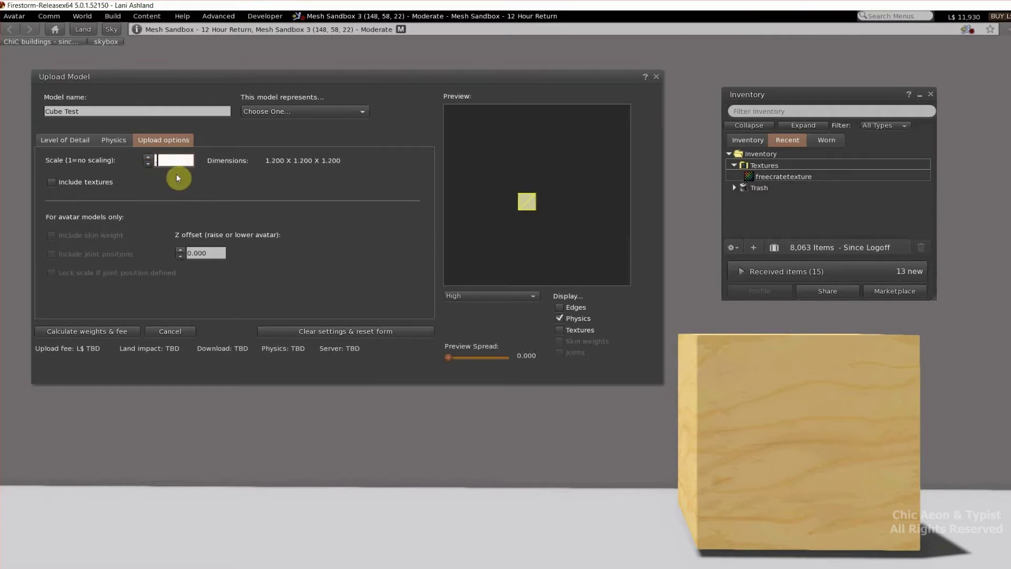
text(.5)
key(Return)
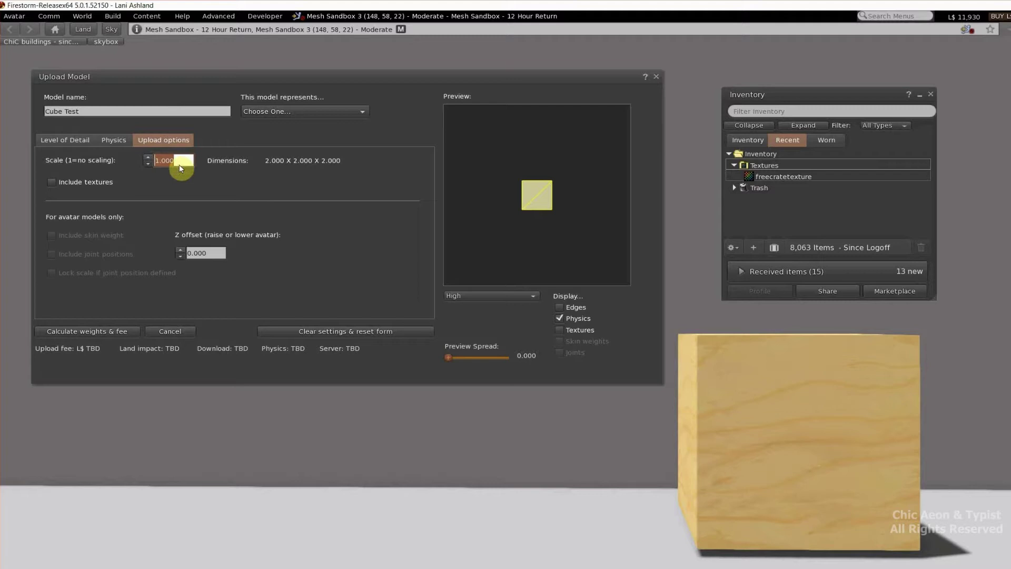
click(77, 138)
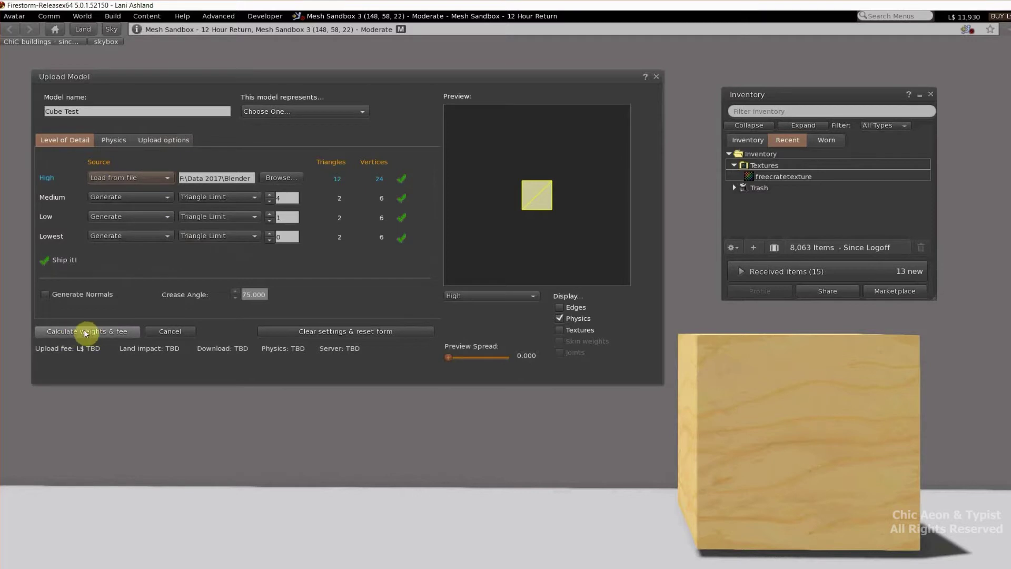
Calculate weights and fee: L$11 upload fee with 0.500 land impact
click(117, 332)
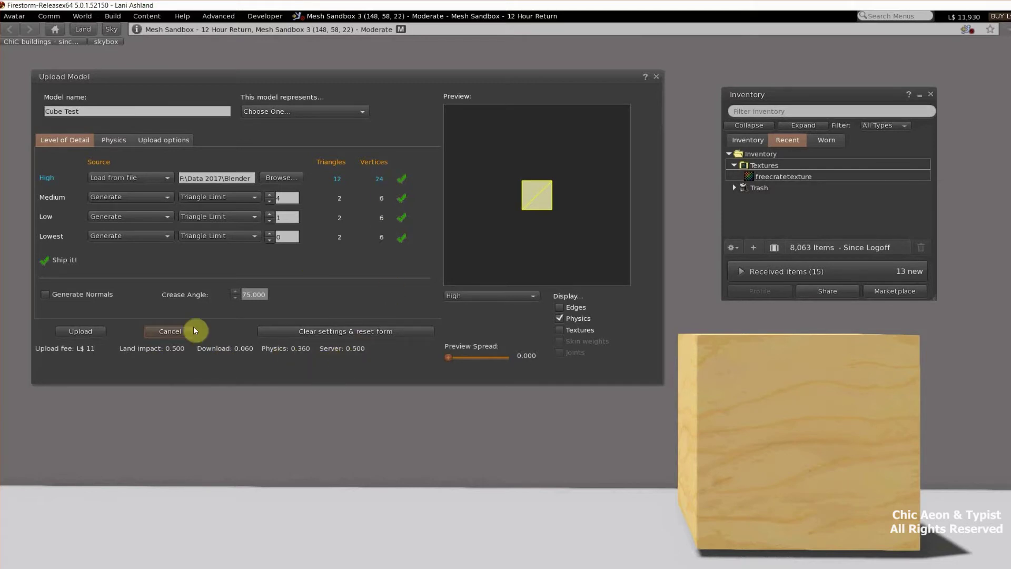
Upload Cube Test for L$11 and place it on the ground beside the wooden cube
click(88, 333)
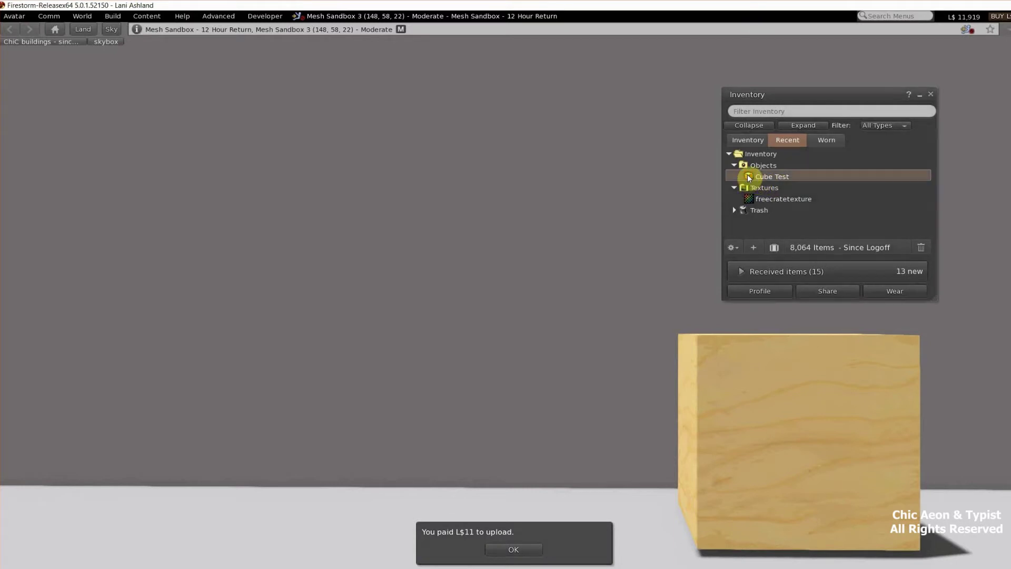
drag(746, 179, 382, 521)
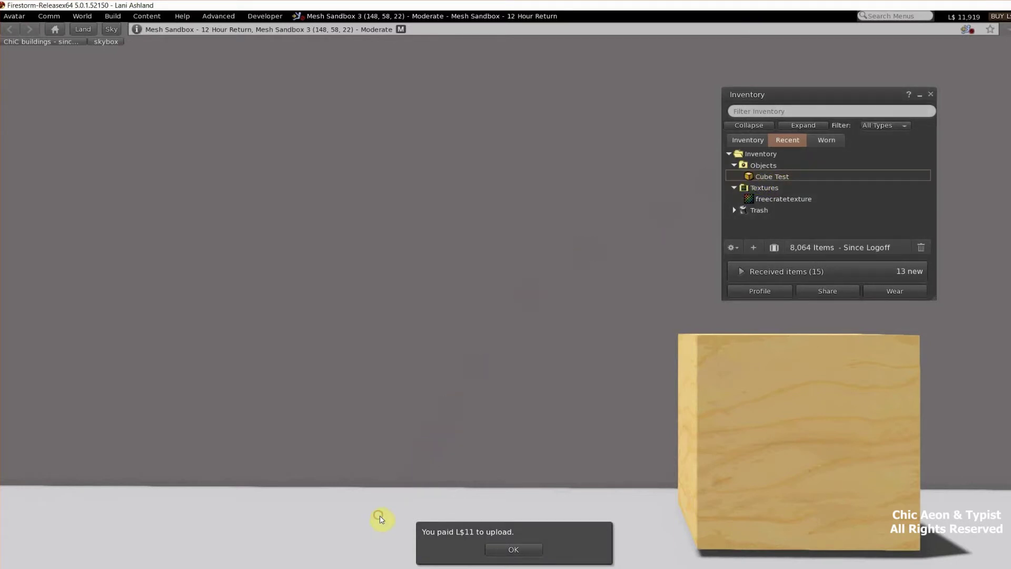
click(514, 550)
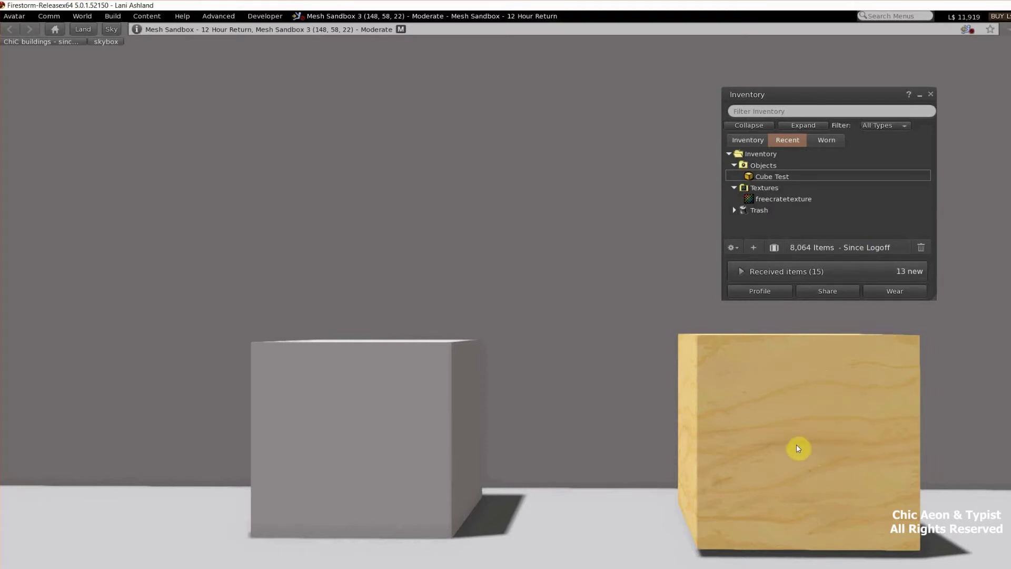
Apply freecratetexture to the right cube's front face and start editing that cube
click(760, 197)
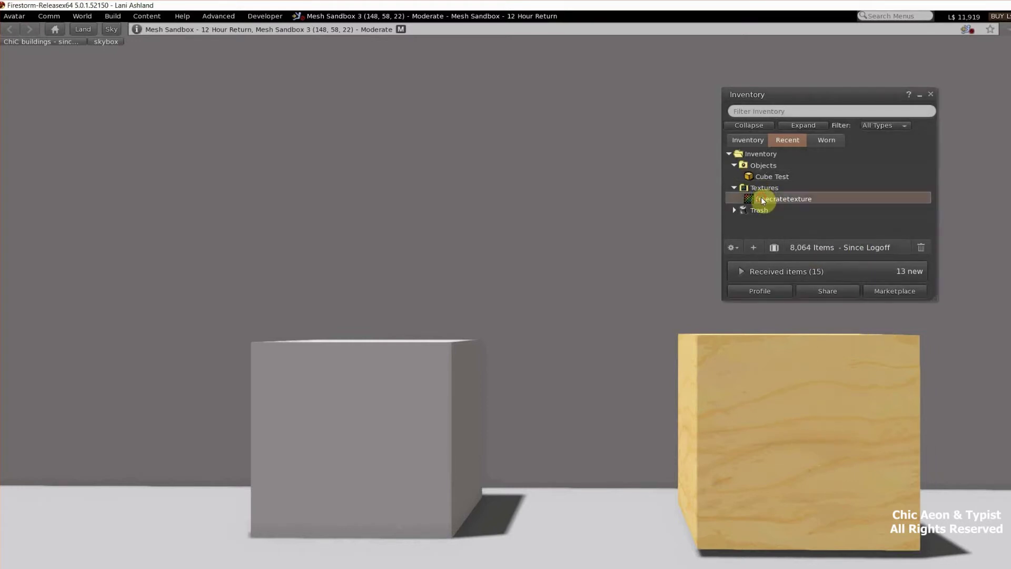
drag(761, 197, 811, 411)
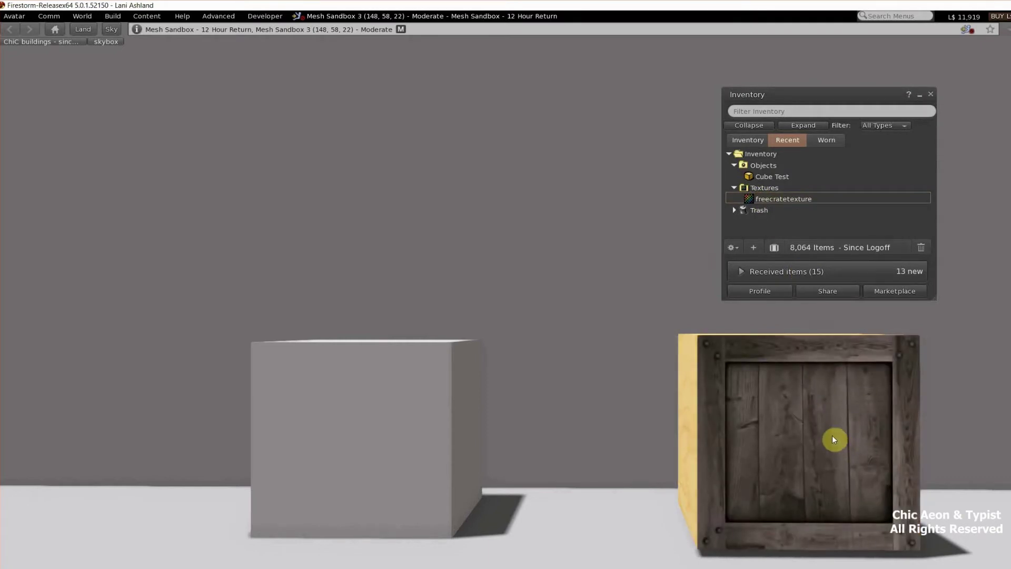
right_click(784, 388)
click(807, 130)
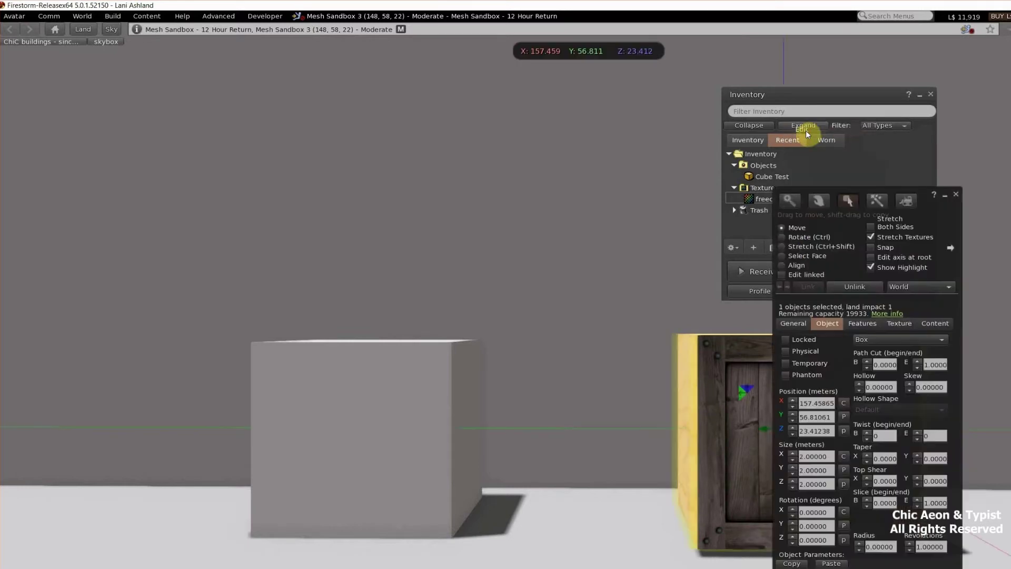
Apply freecratetexture to every face of the cube through the Texture tab swatch
drag(924, 189, 672, 179)
drag(611, 152, 583, 139)
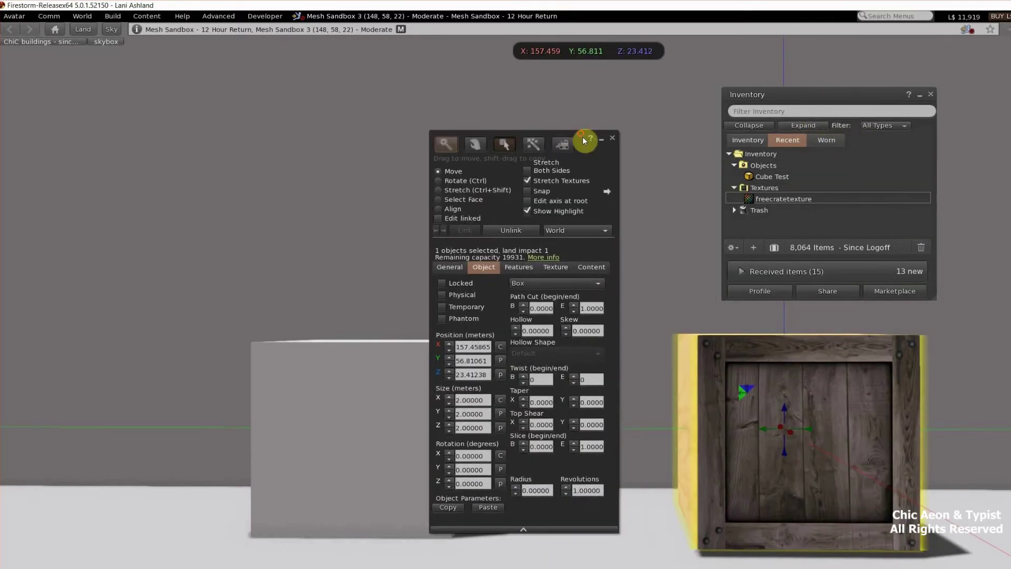
click(554, 267)
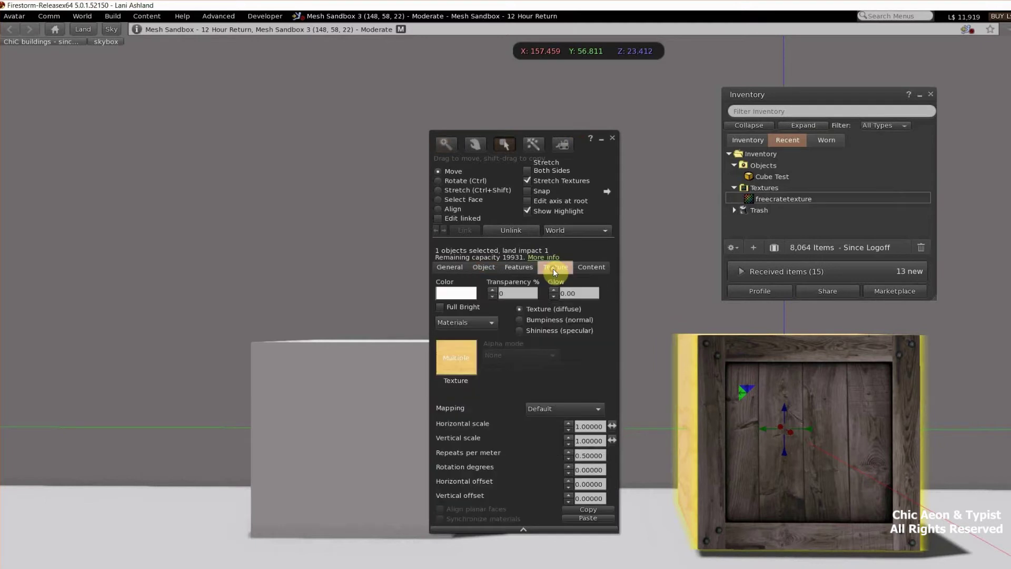
drag(776, 204, 459, 364)
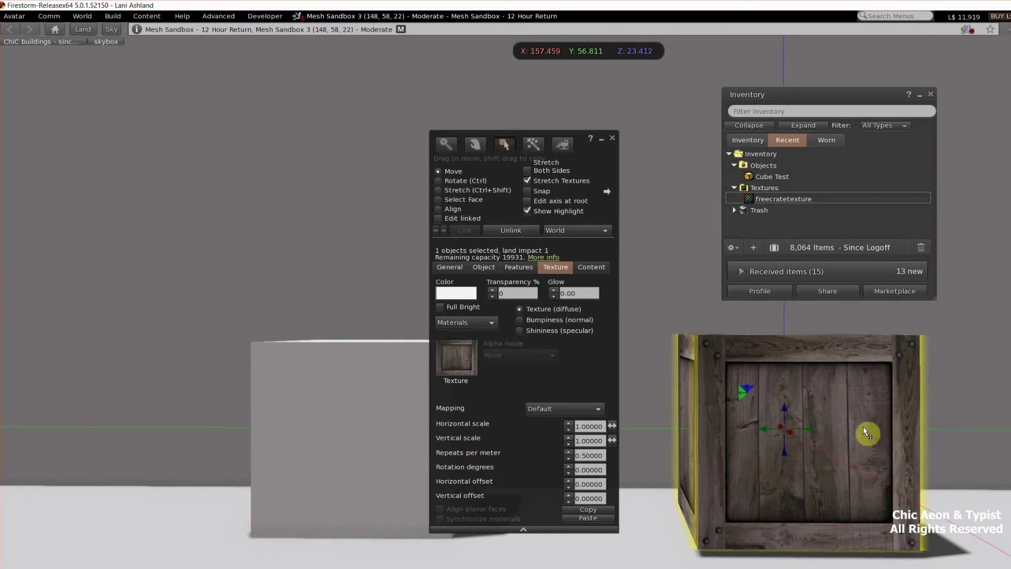
drag(581, 136, 201, 136)
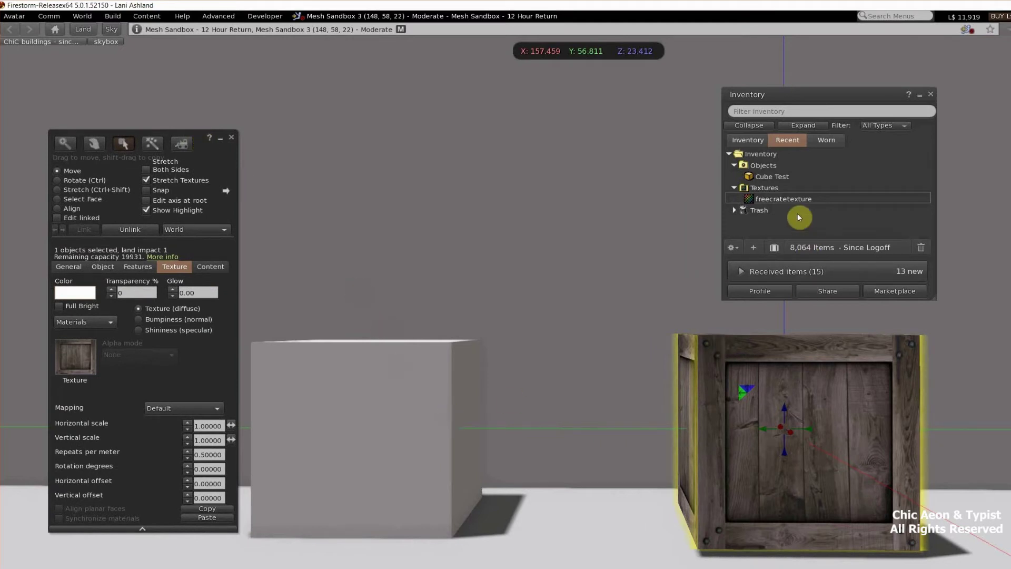
Drag freecratetexture from the Recent inventory onto the grey cube in-world
click(785, 203)
drag(785, 205, 398, 417)
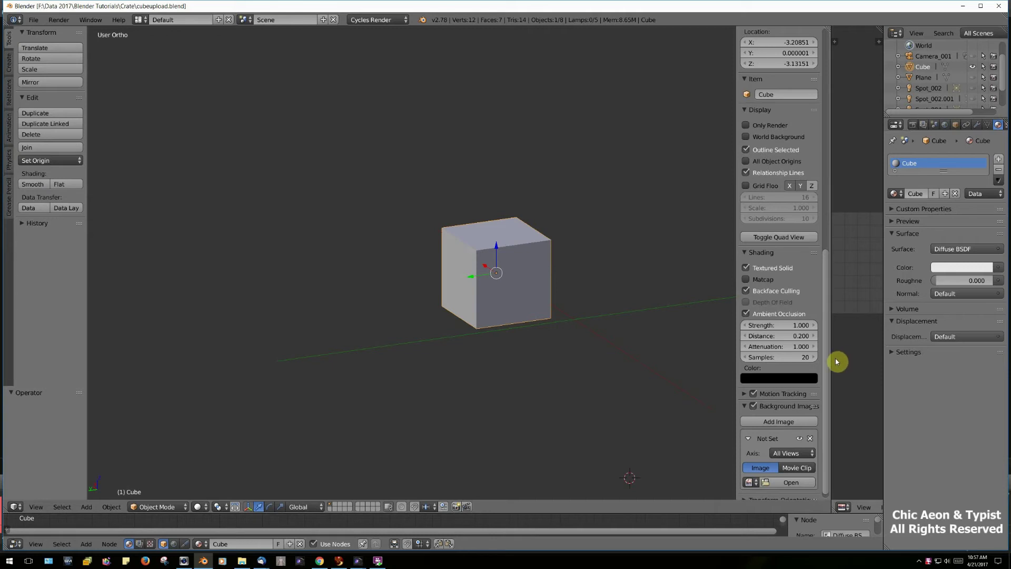
Widen the UV/Image Editor beside the 3D viewport and zoom into its UV grid
drag(831, 364, 645, 357)
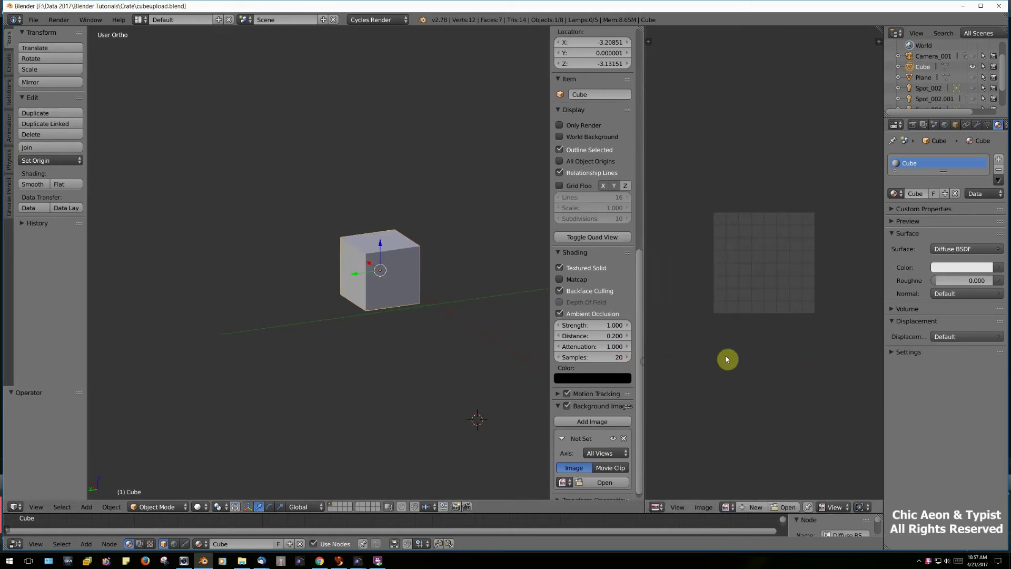
scroll(737, 356, up, 3)
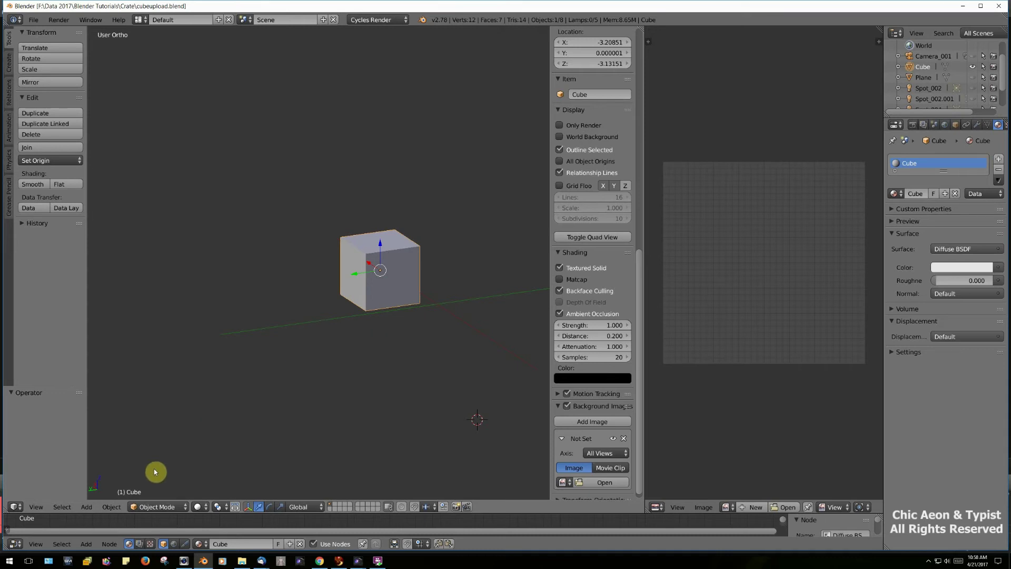
Put the Cube into Edit Mode, toggle out and back in, and bring up UV Mapping
click(154, 508)
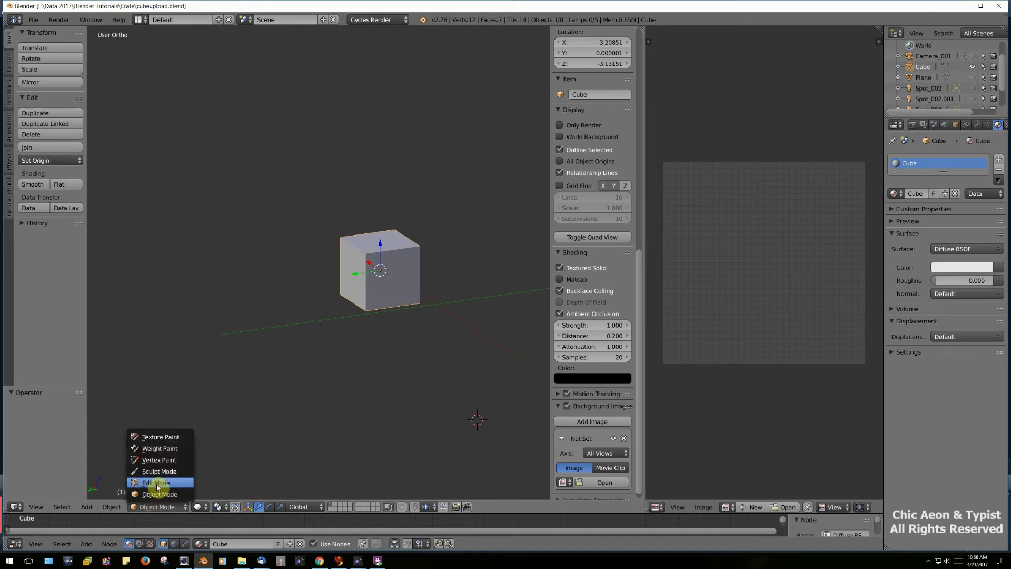
click(157, 484)
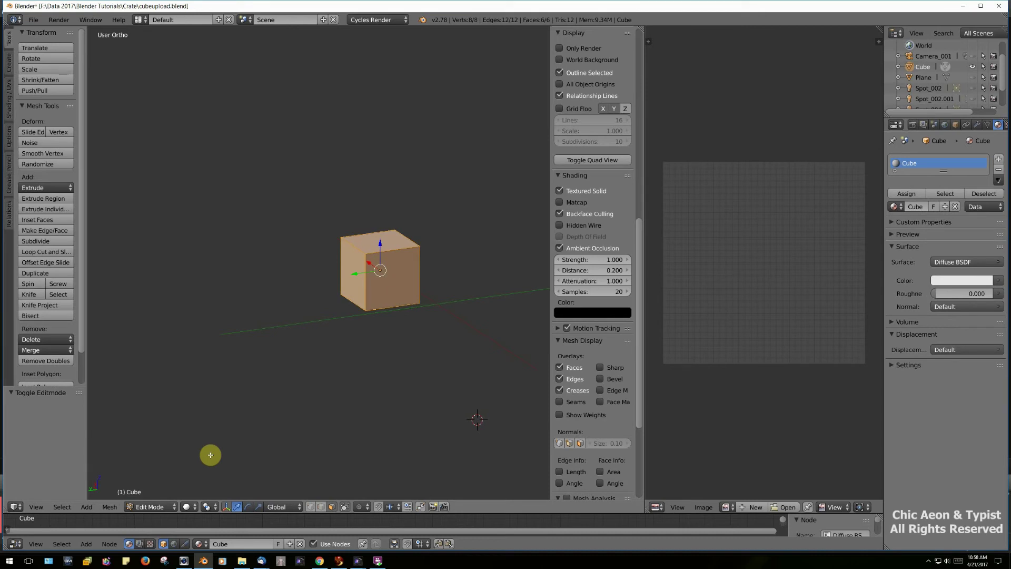
key(Tab)
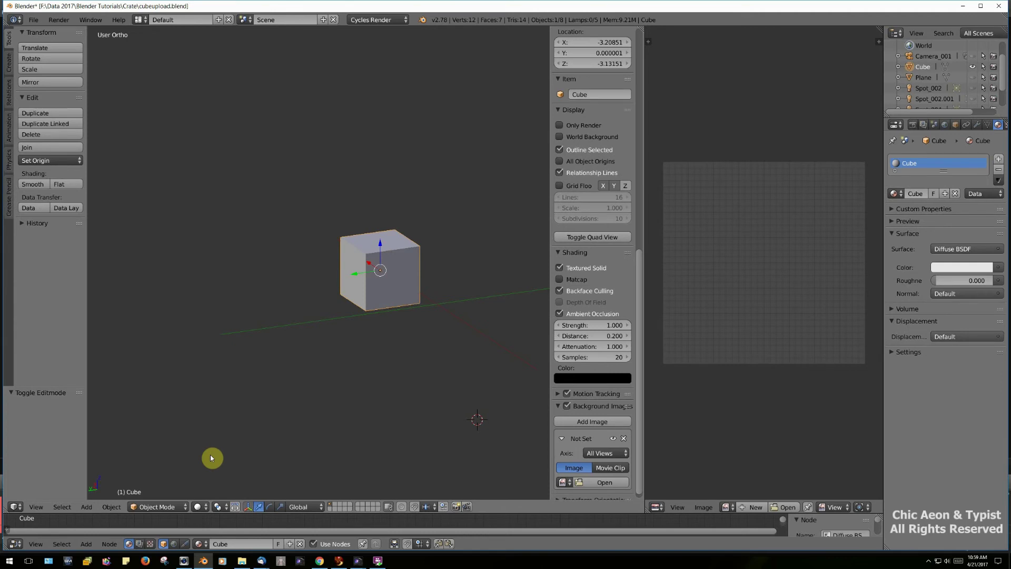
key(Tab)
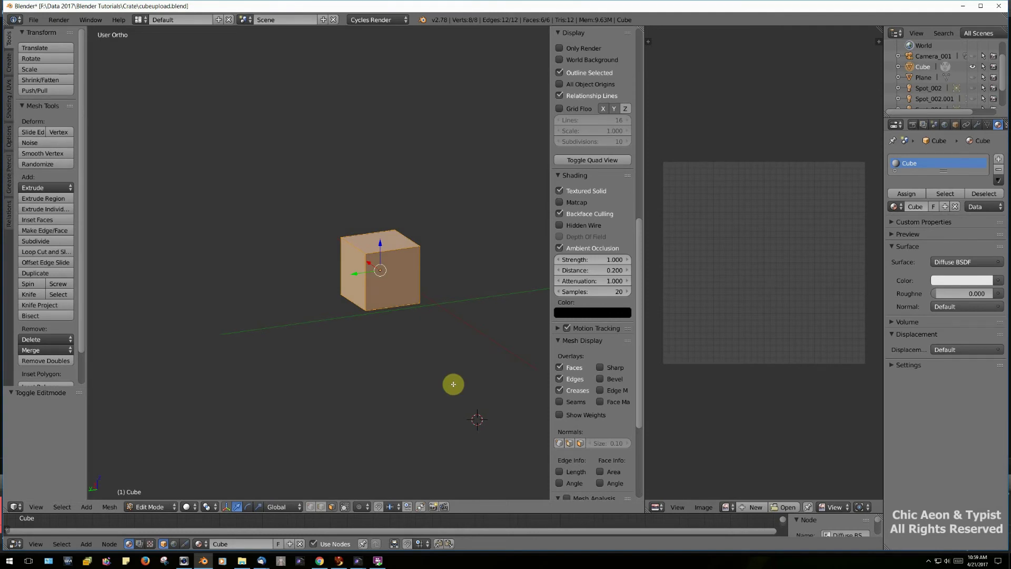
key(u)
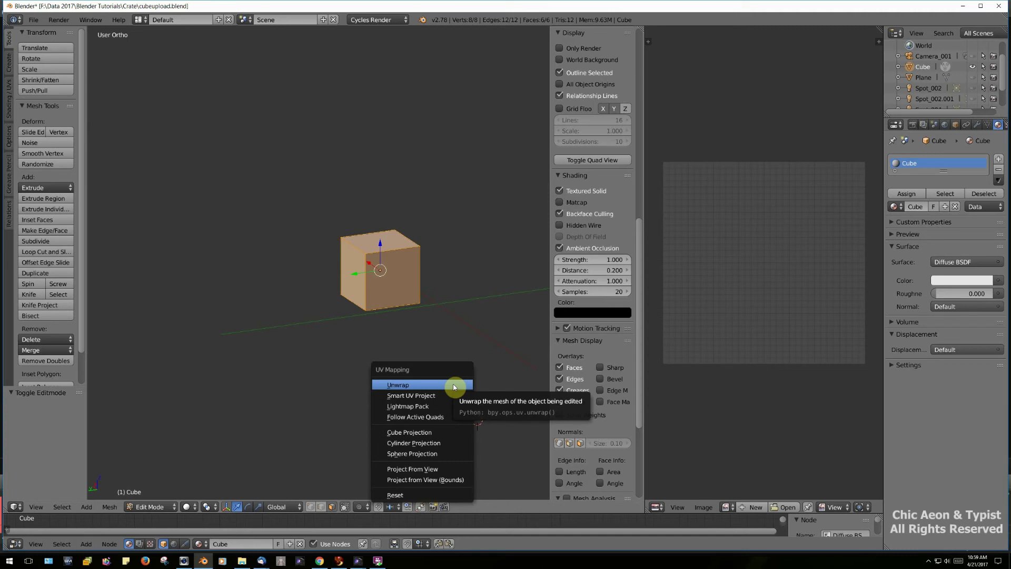
Unwrap the cube's mesh, then select its front and left faces to inspect their UVs
click(401, 385)
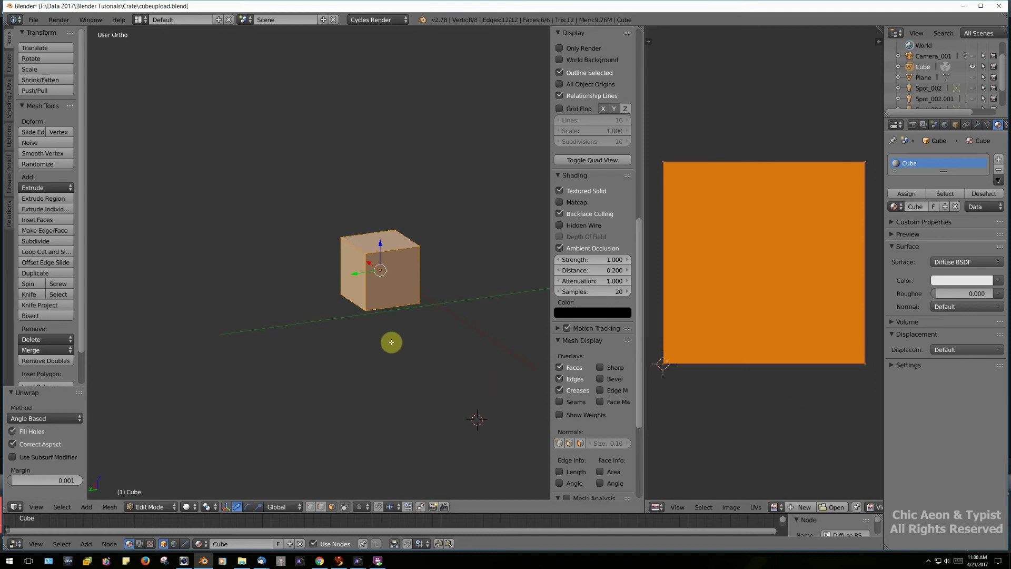
right_click(389, 289)
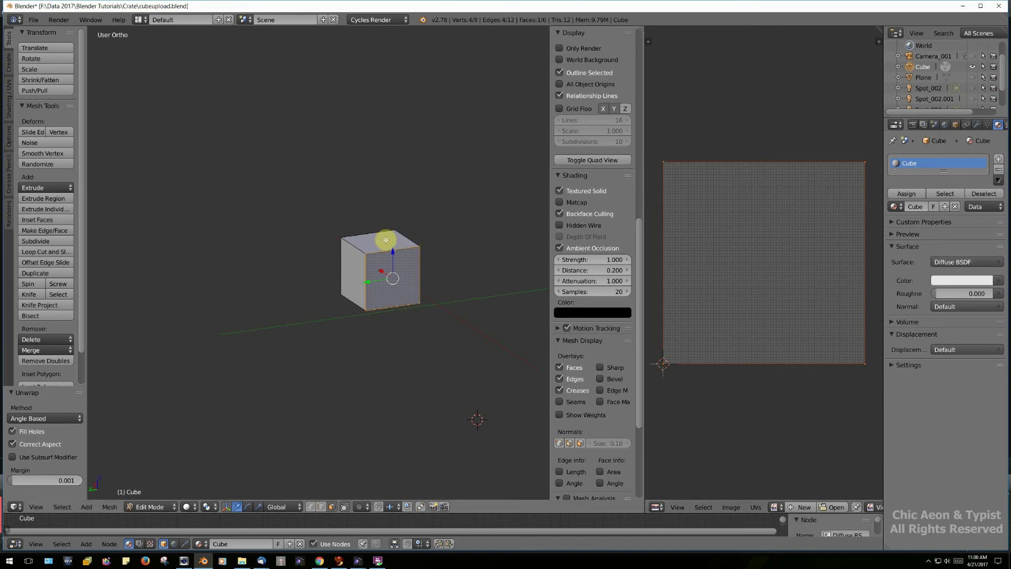
right_click(357, 270)
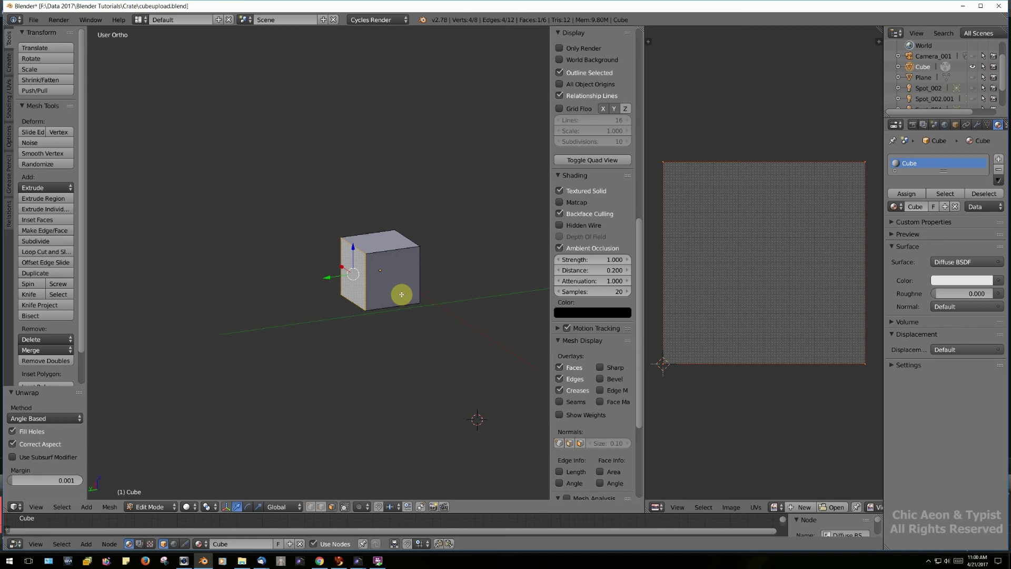
Save the current file, then save it as cubeuploaddefault.blend in the Crate folder
key(ctrl+s)
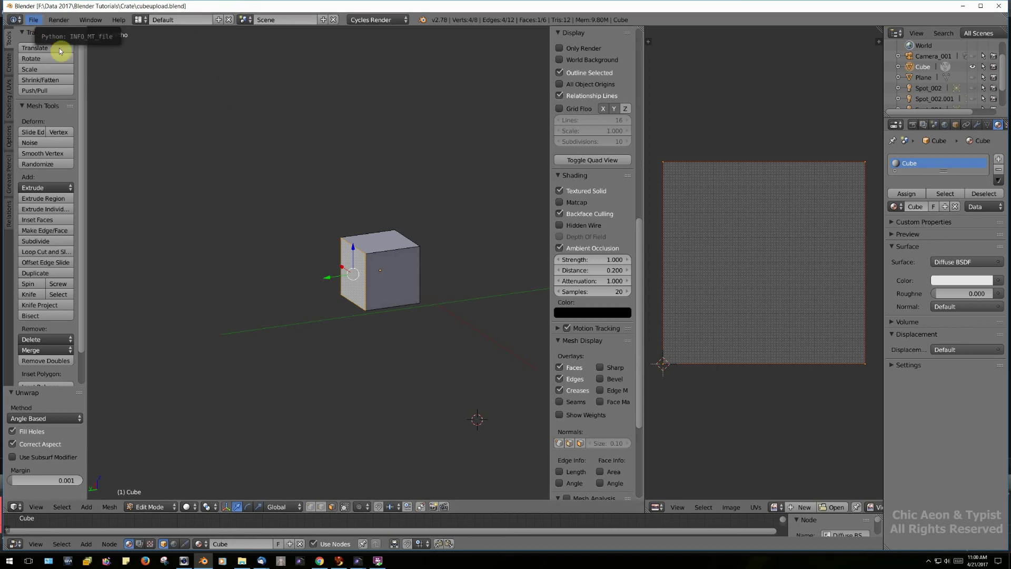
click(33, 19)
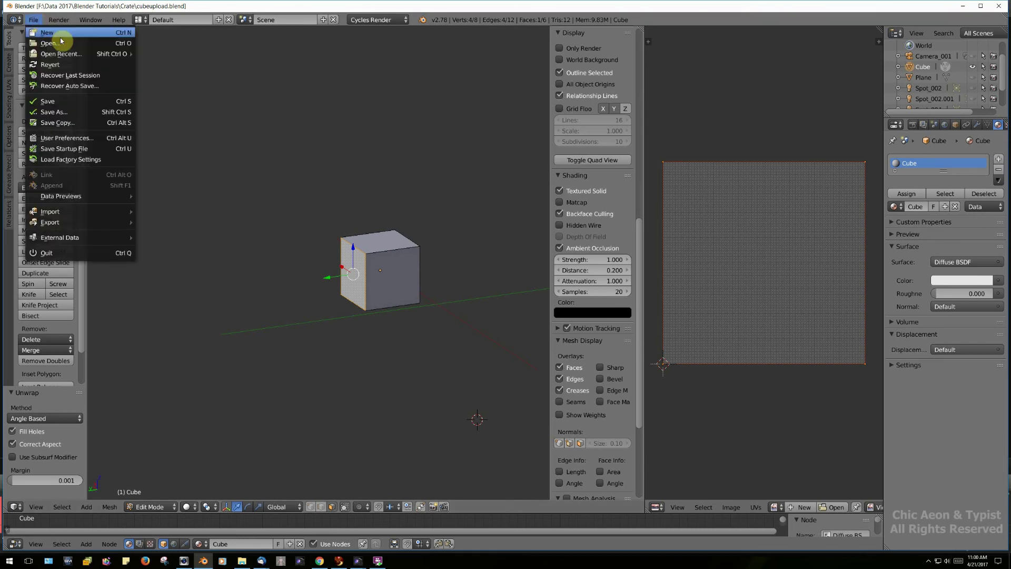
click(59, 112)
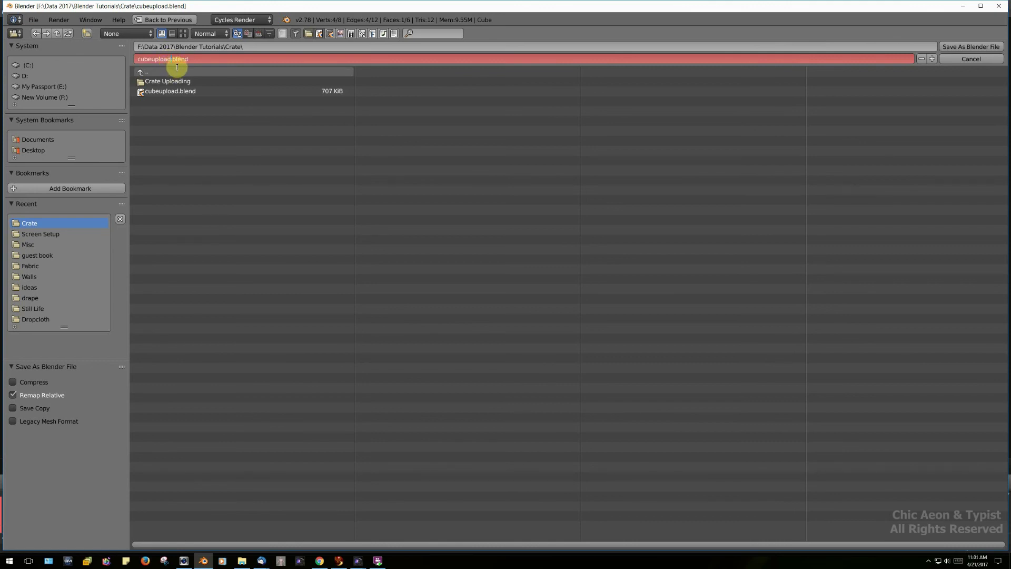
text(fault)
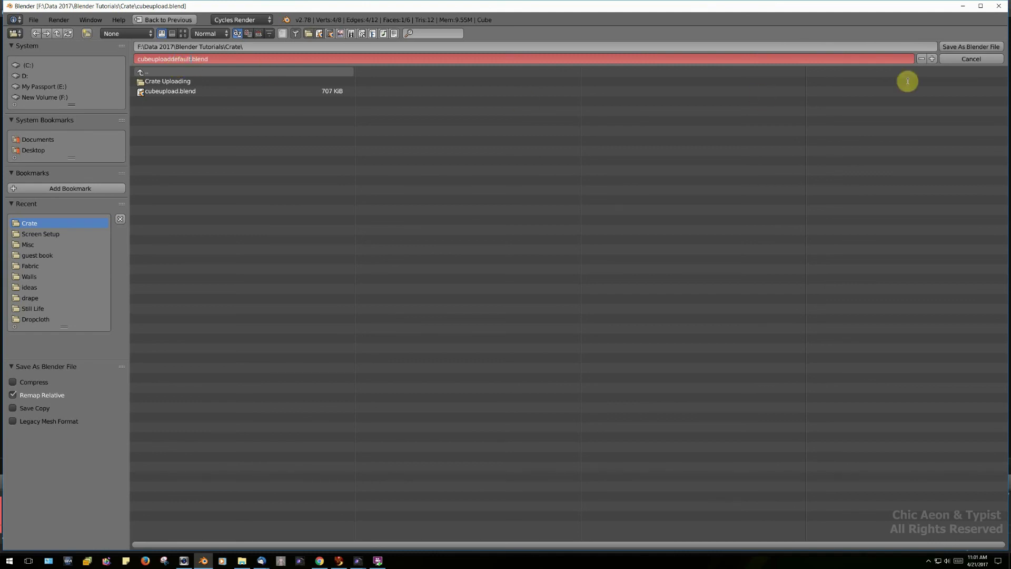
click(986, 47)
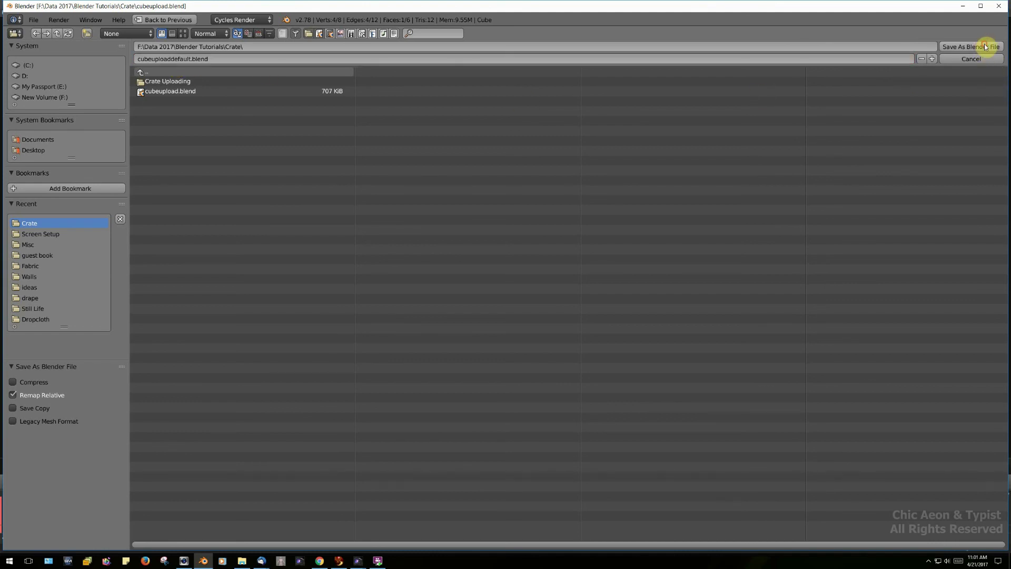
click(986, 46)
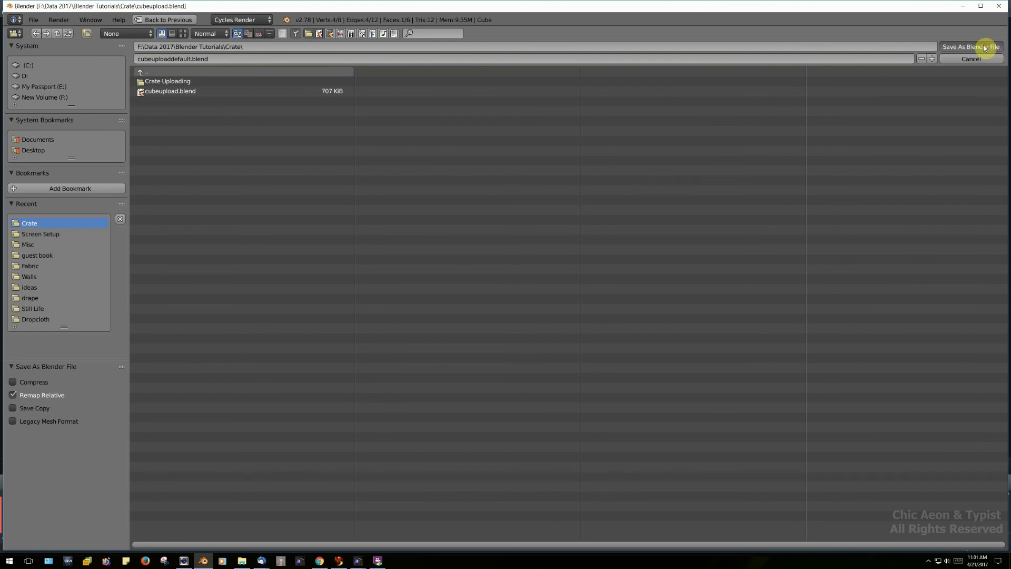
Export the cube as COLLADA cubeuploaddefault.dae using the SL+Open Sim Static preset
click(31, 21)
mouse_move(66, 222)
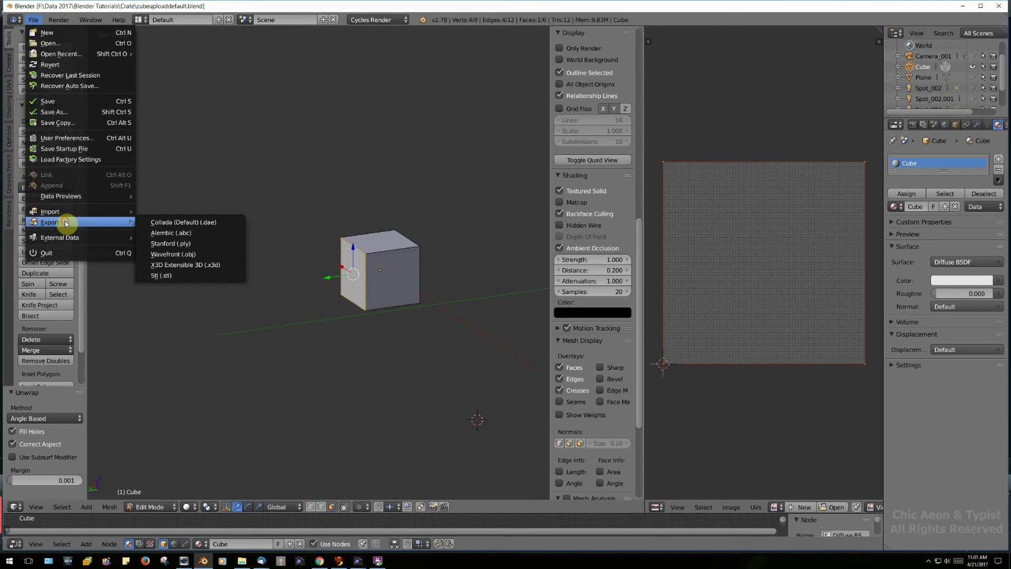
click(171, 223)
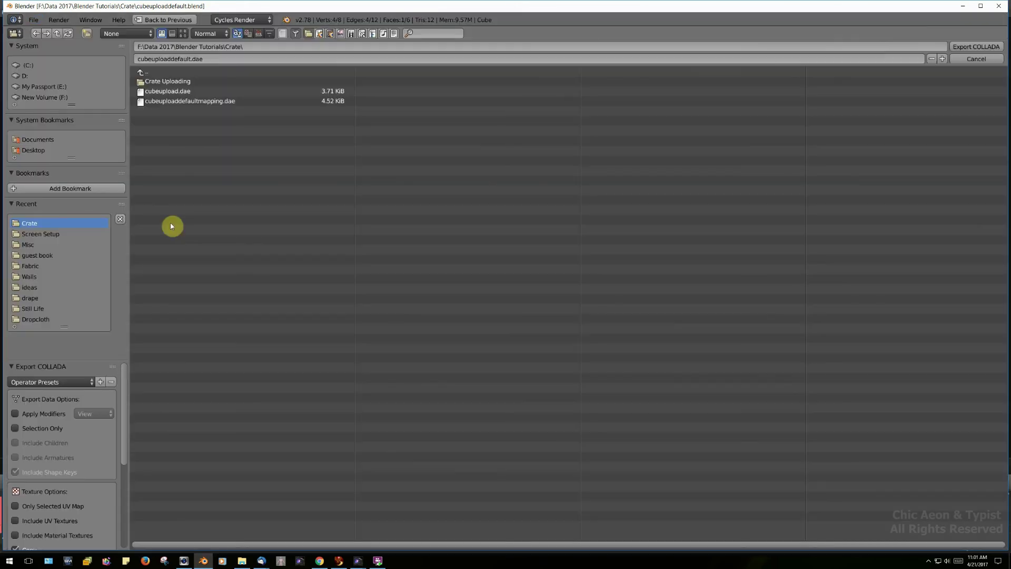
click(56, 383)
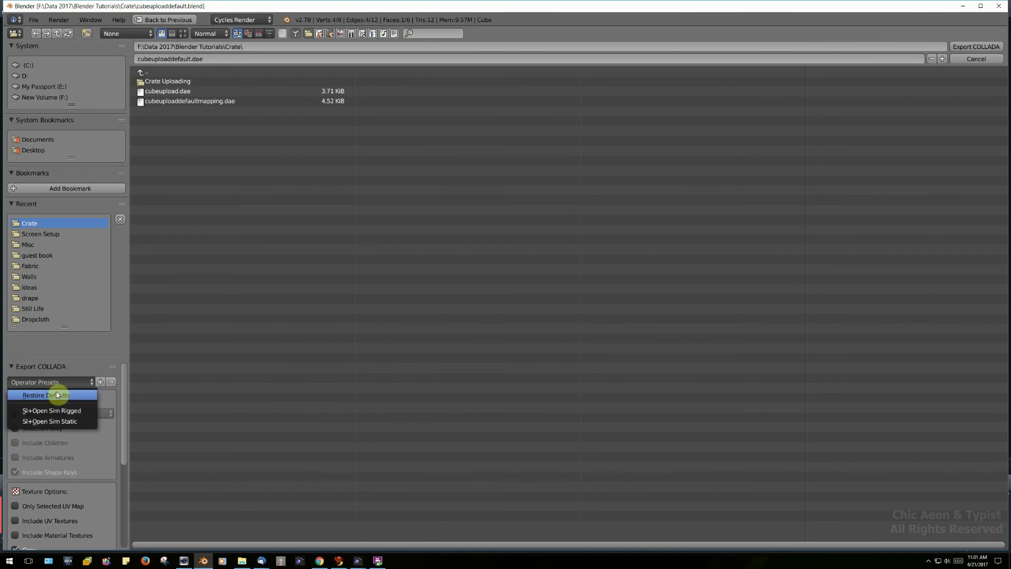
click(65, 421)
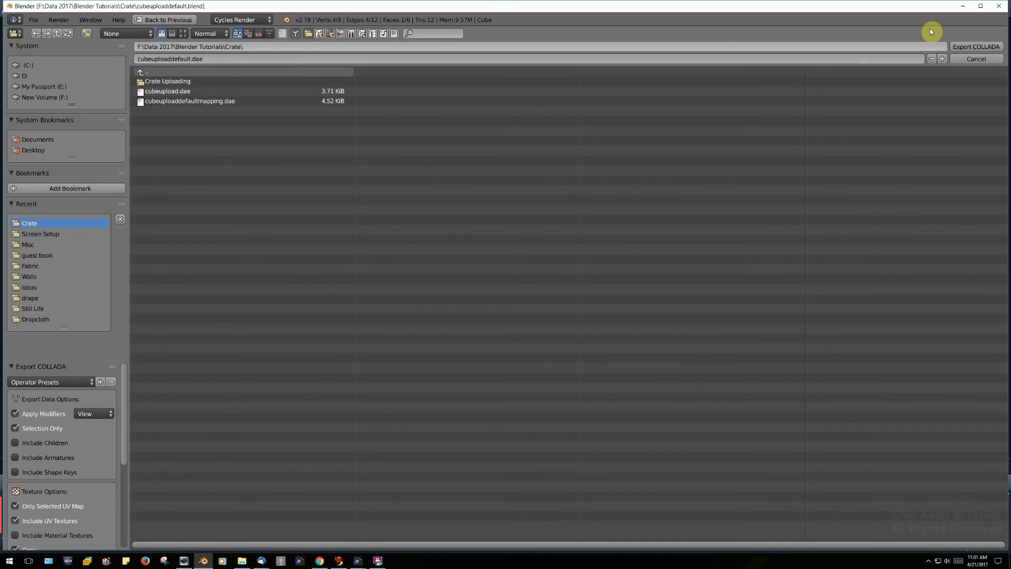
click(973, 46)
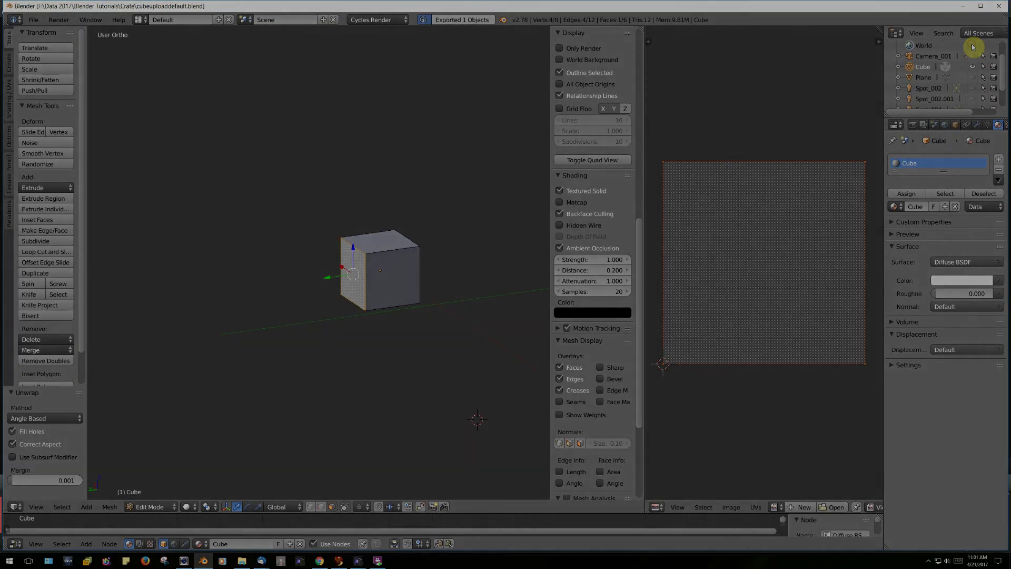